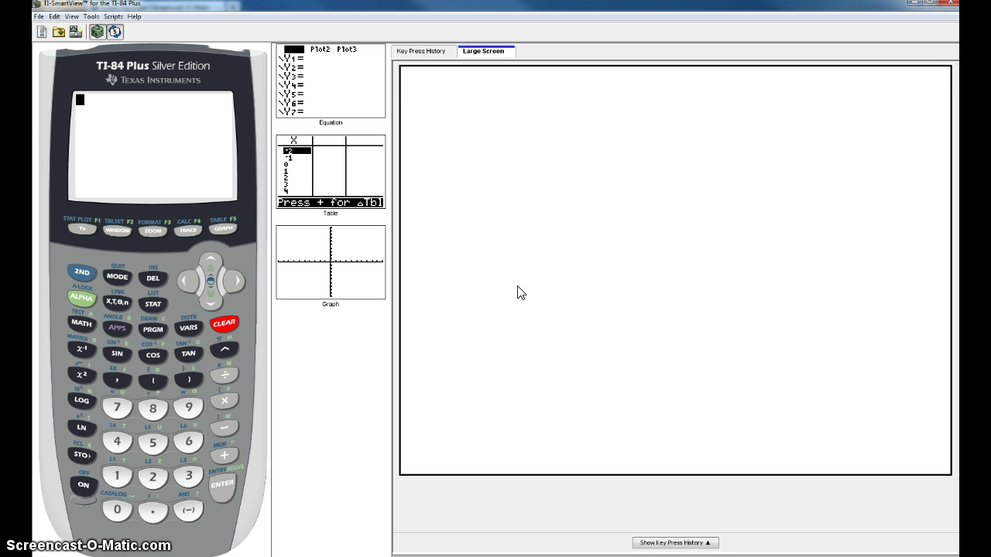
# Step: Compute 895 ÷ 8 to get 111.875
pyautogui.click(151, 410)
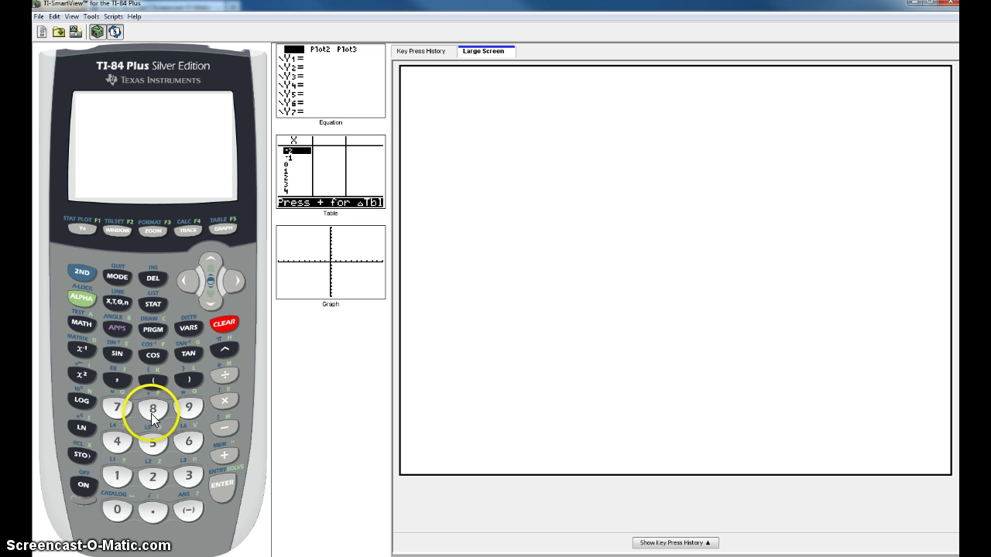
pyautogui.click(190, 408)
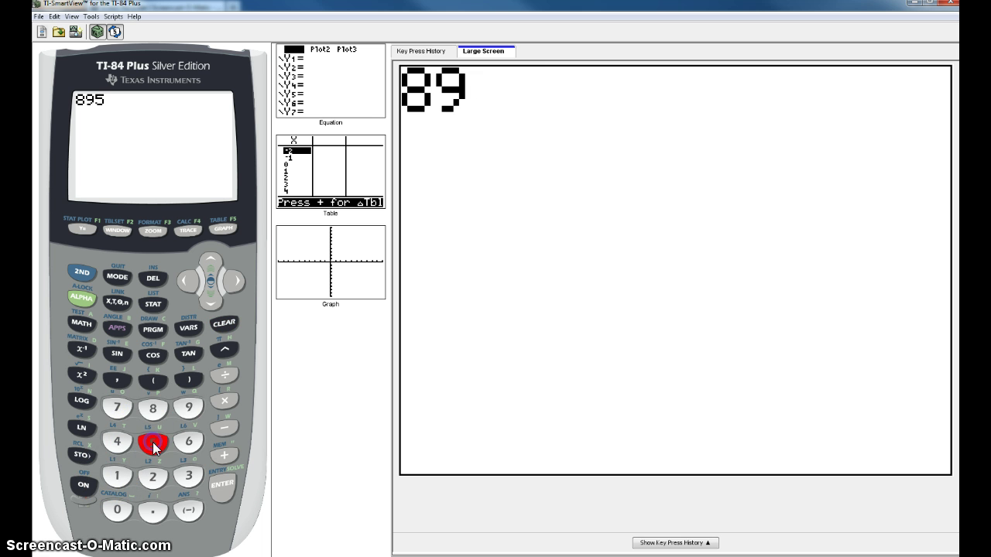
pyautogui.click(226, 374)
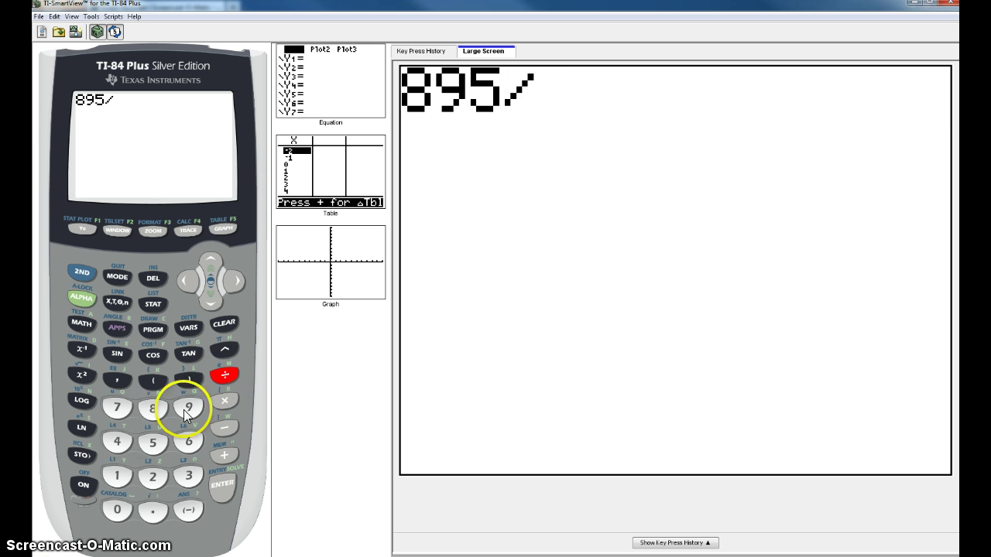
pyautogui.click(152, 410)
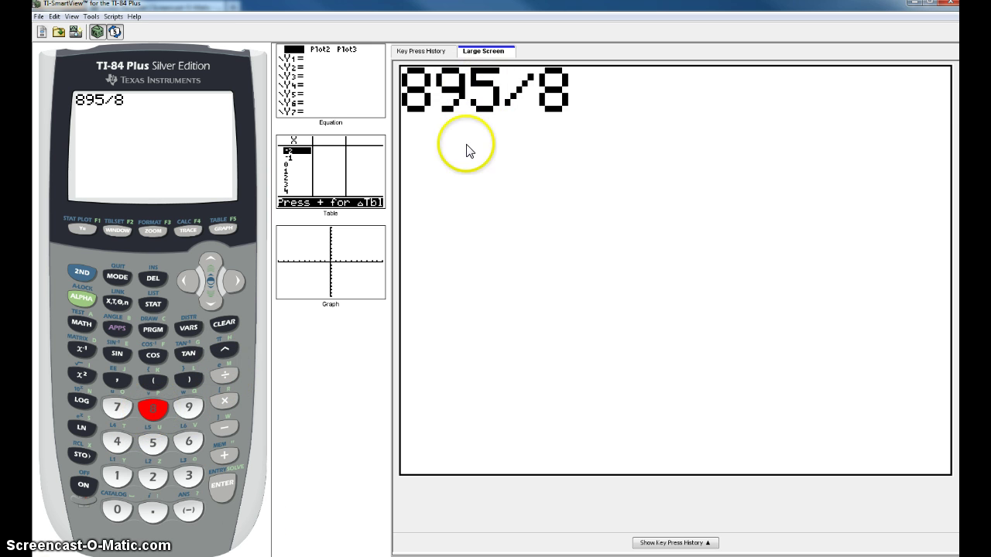
pyautogui.click(220, 487)
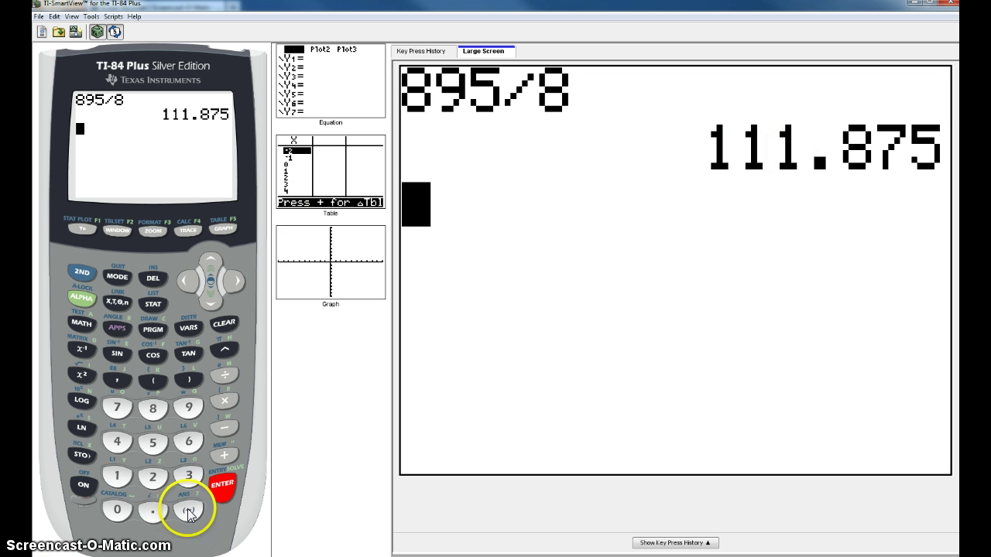
# Step: Subtract the whole part 111 from the answer to leave .875
pyautogui.click(226, 428)
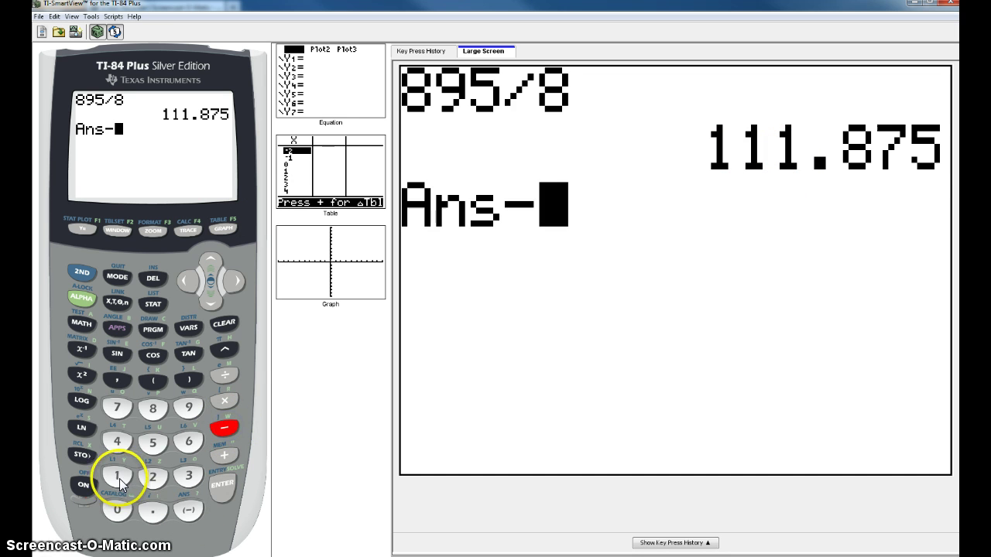
pyautogui.click(118, 477)
pyautogui.click(118, 478)
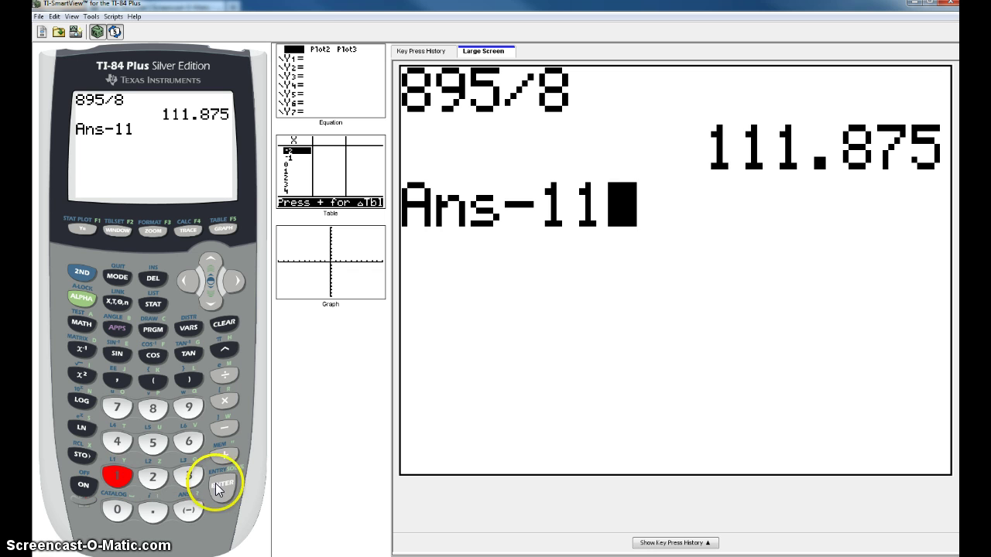
pyautogui.click(118, 478)
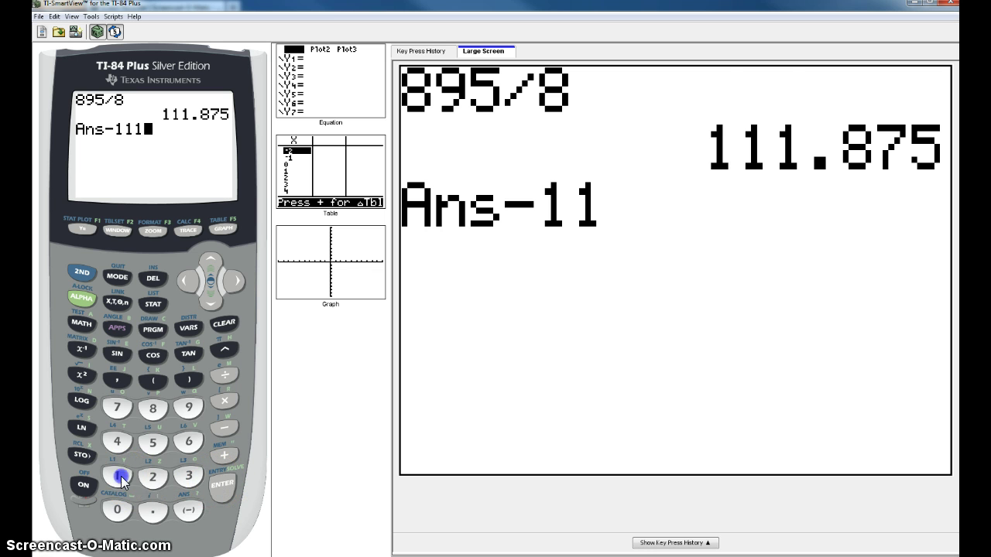
pyautogui.click(220, 484)
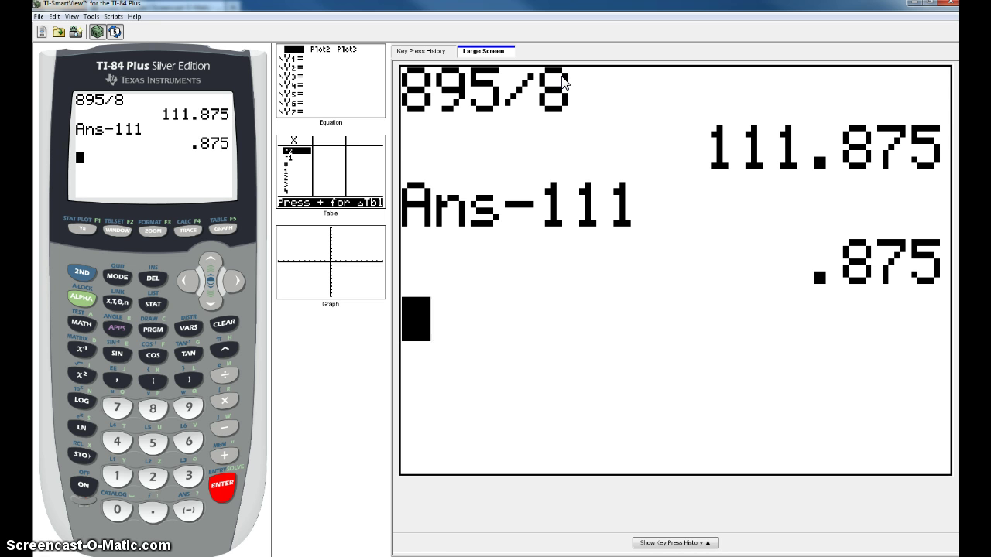
# Step: Multiply the fractional part by 8 to get remainder 7
pyautogui.click(225, 402)
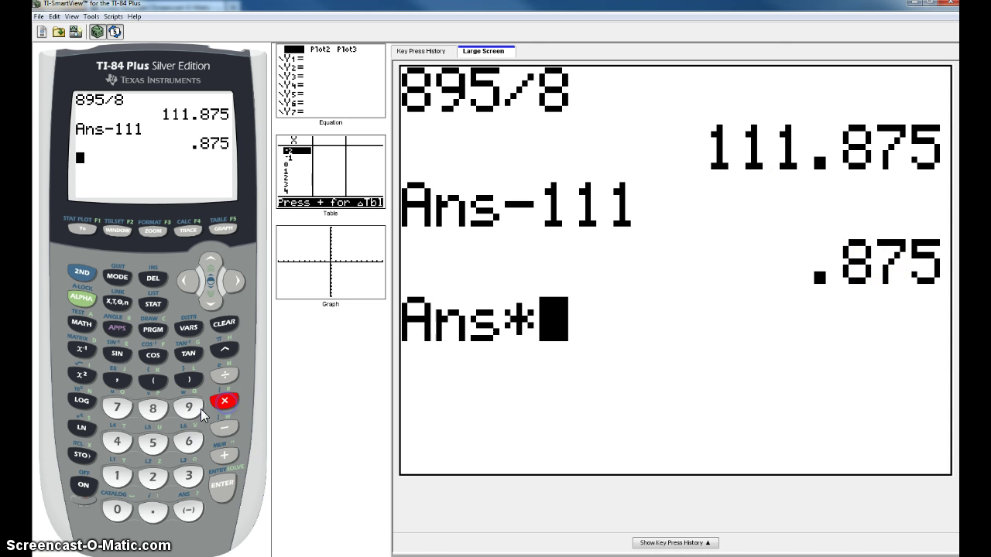
pyautogui.click(147, 413)
pyautogui.click(224, 487)
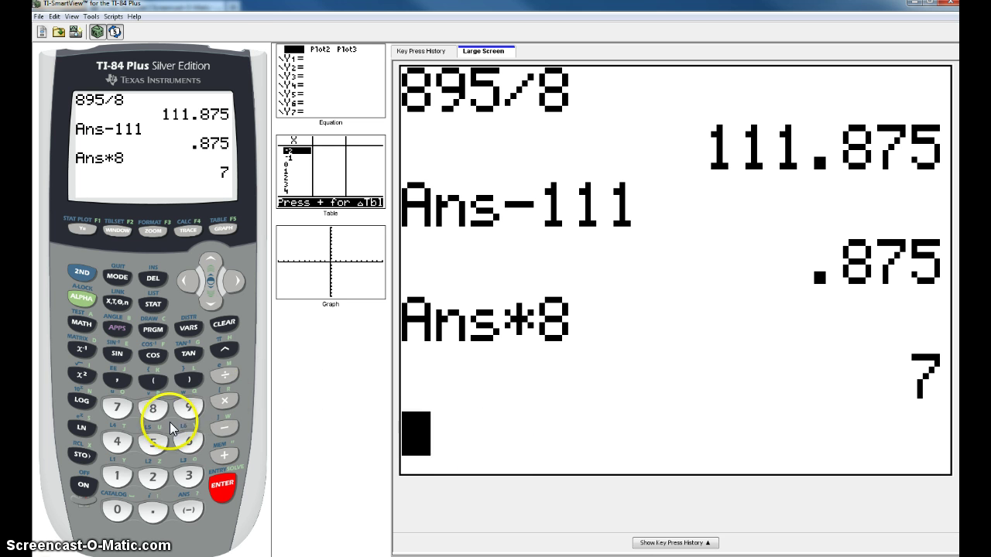
# Step: Compute 739 ÷ 6 to get 123.1666667
pyautogui.click(120, 413)
pyautogui.click(188, 474)
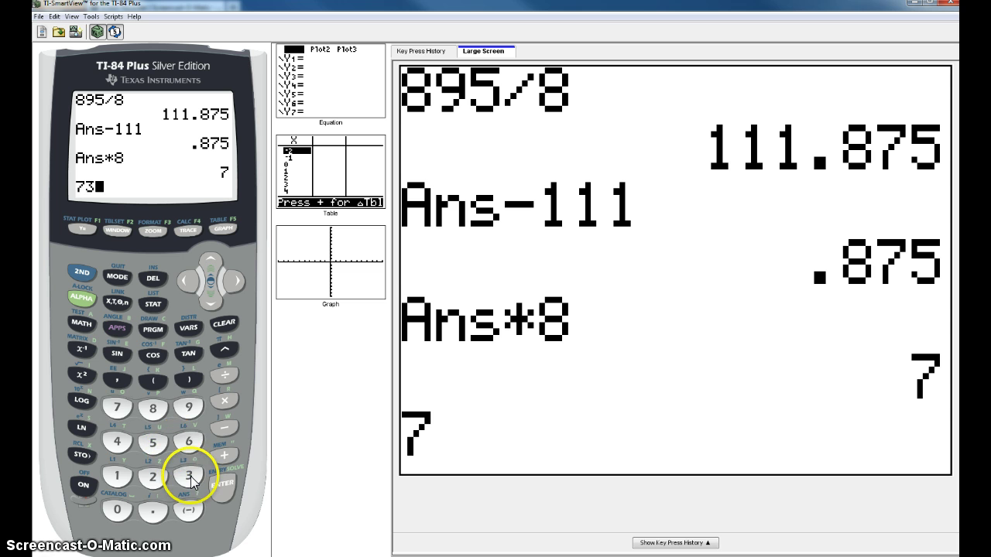
pyautogui.click(189, 412)
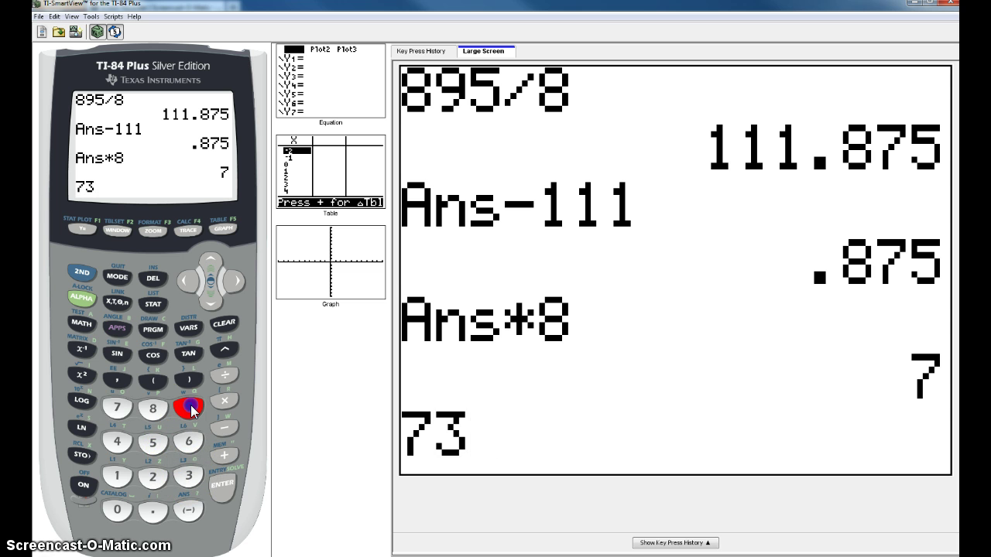
pyautogui.click(225, 378)
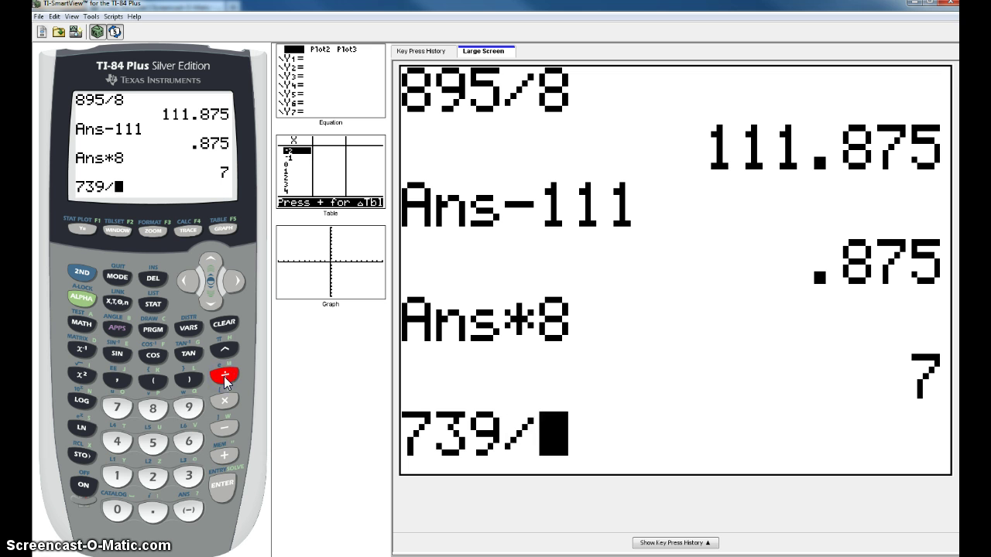
pyautogui.click(188, 441)
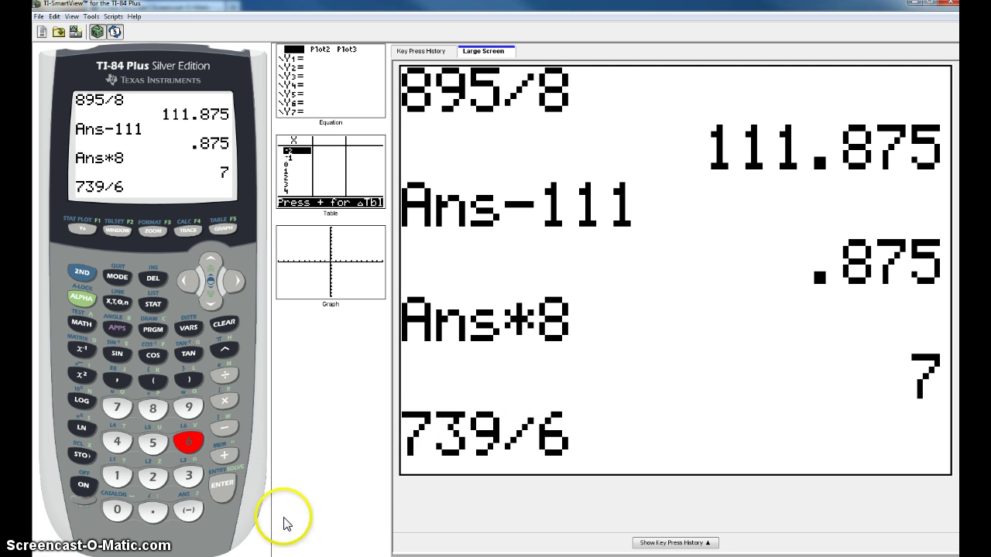
pyautogui.click(226, 491)
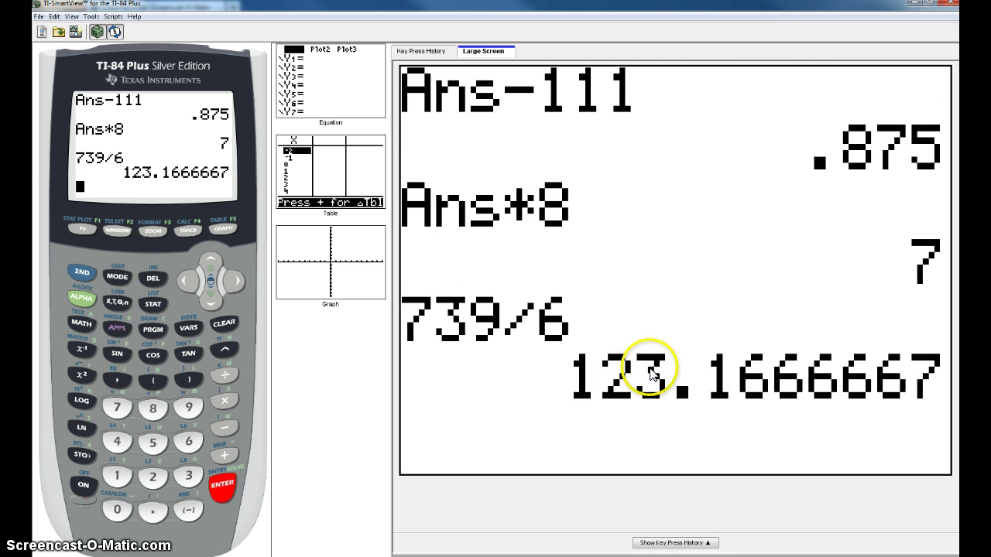
# Step: Subtract the whole part 123 from the answer to leave .1666666667
pyautogui.click(223, 433)
pyautogui.click(117, 475)
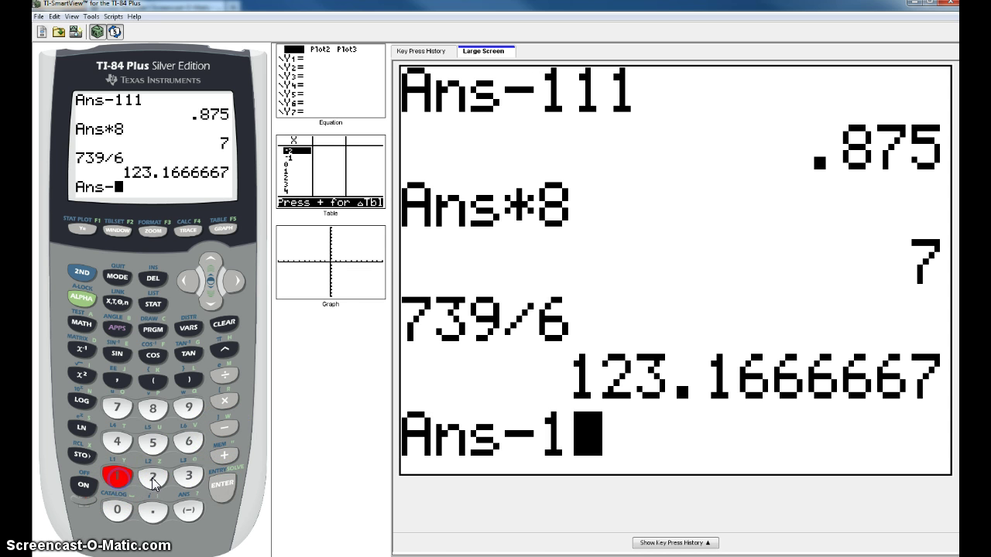
pyautogui.click(152, 478)
pyautogui.click(188, 475)
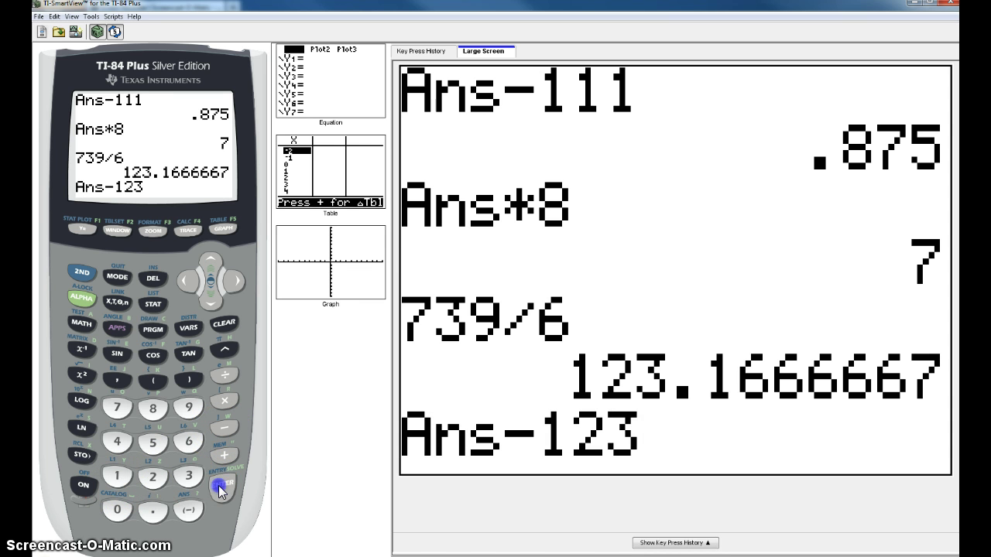
pyautogui.click(221, 486)
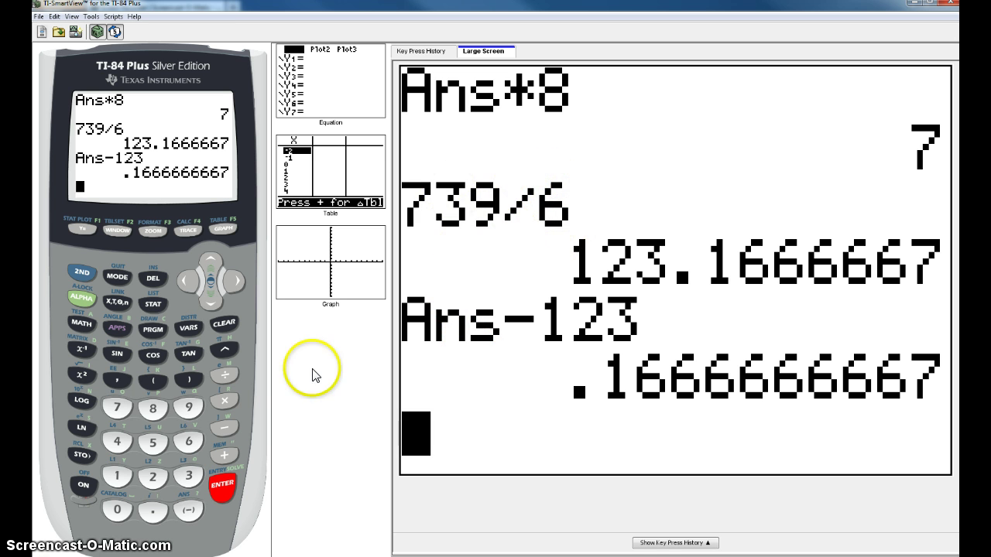
# Step: Multiply the fractional part by 6 to get remainder 1
pyautogui.click(226, 401)
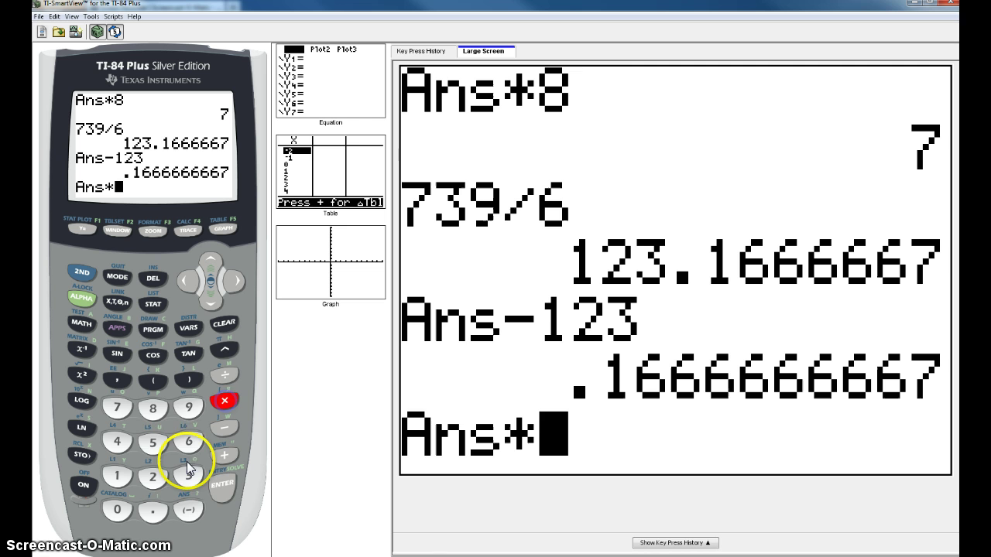
pyautogui.click(188, 441)
pyautogui.click(225, 495)
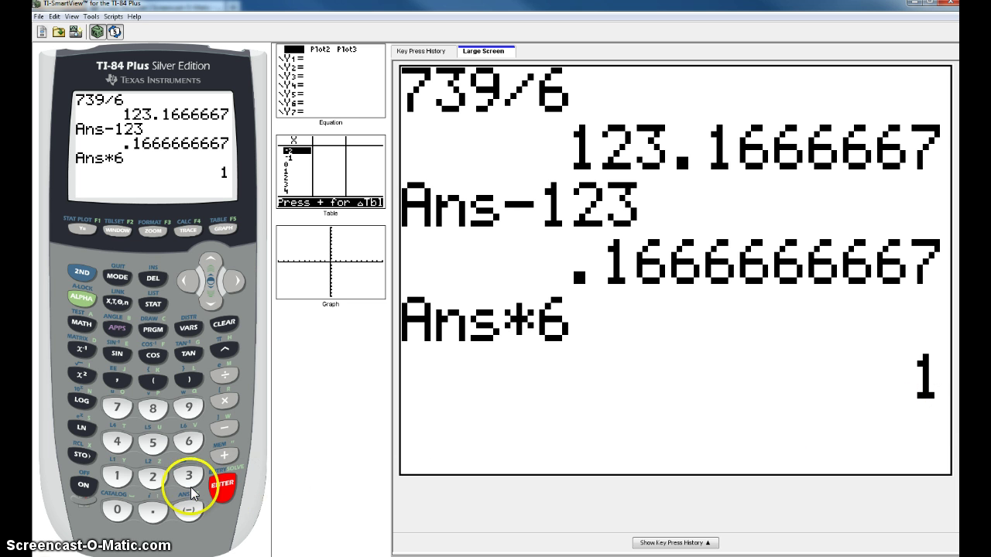
# Step: Compute 942 ÷ 7 to get 134.5714286
pyautogui.click(189, 407)
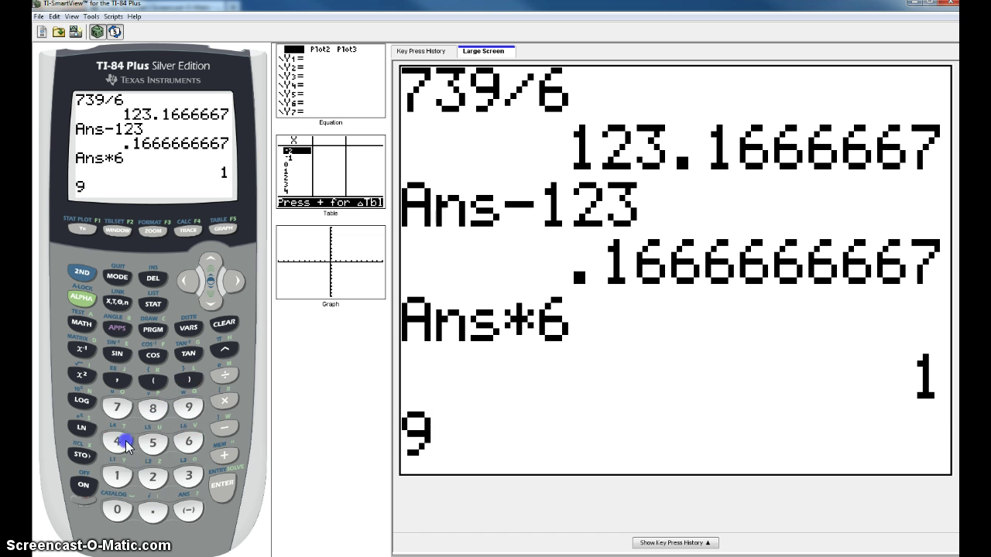
pyautogui.click(126, 445)
pyautogui.click(165, 479)
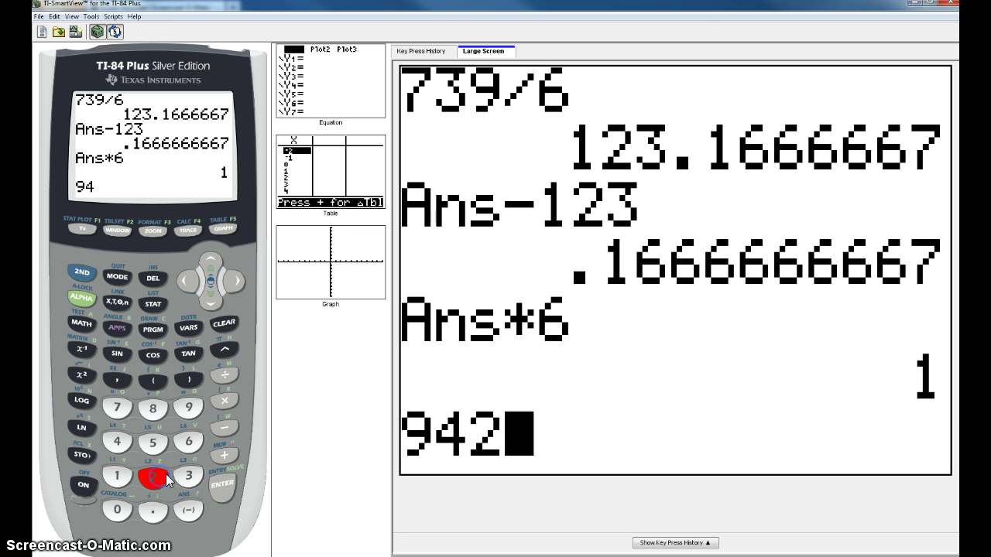
pyautogui.click(227, 380)
pyautogui.click(118, 408)
pyautogui.click(222, 484)
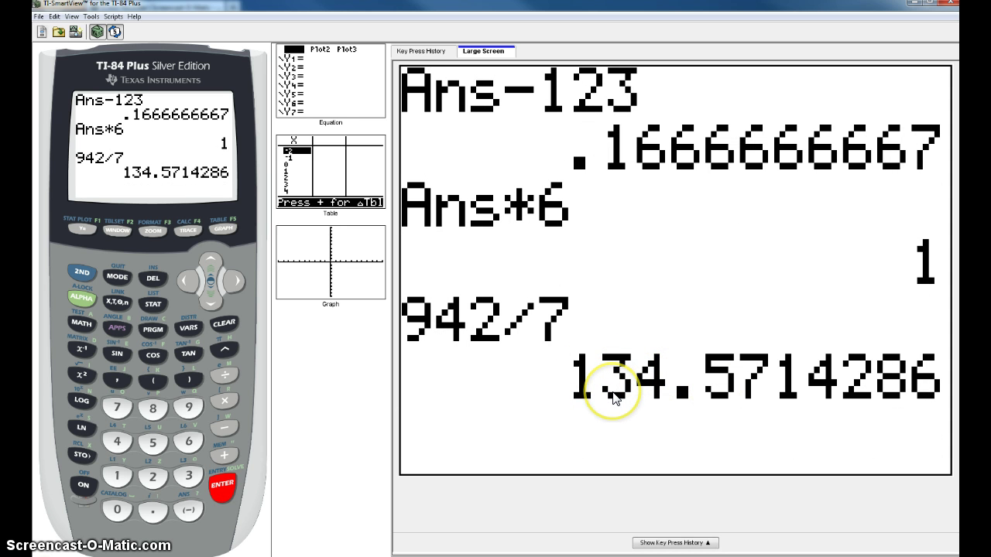
# Step: Subtract the whole part 134 from the answer to leave .5714285714
pyautogui.click(223, 427)
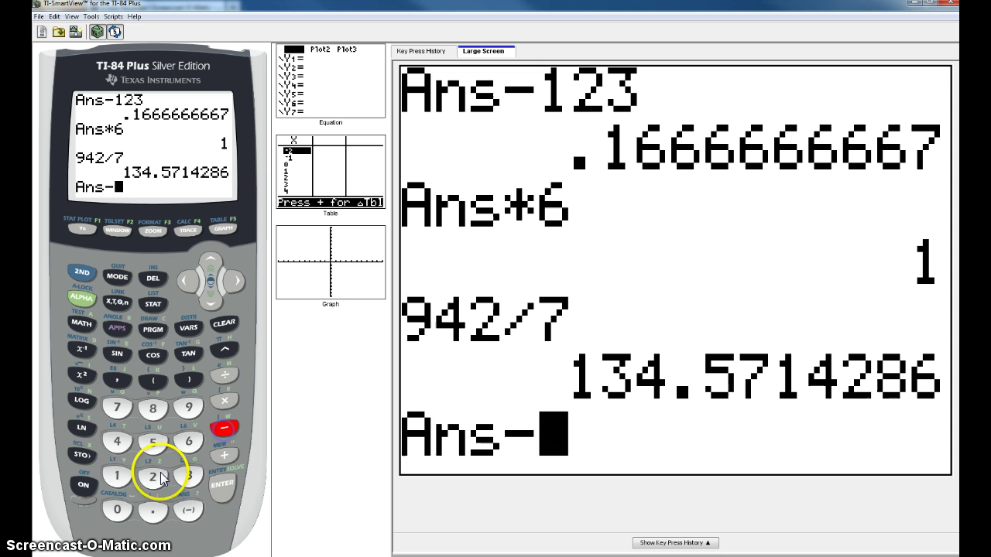
pyautogui.click(118, 482)
pyautogui.click(188, 476)
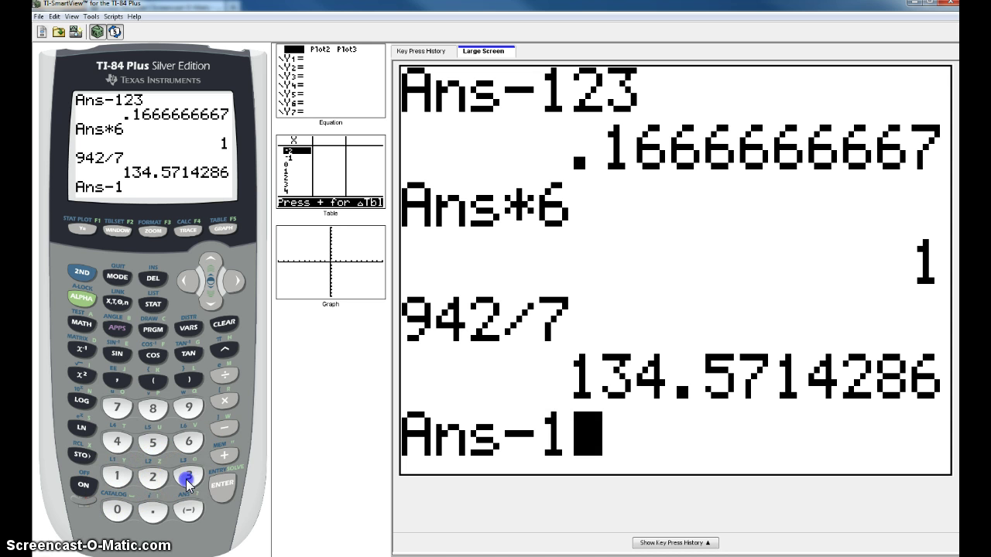
pyautogui.click(118, 441)
pyautogui.click(225, 487)
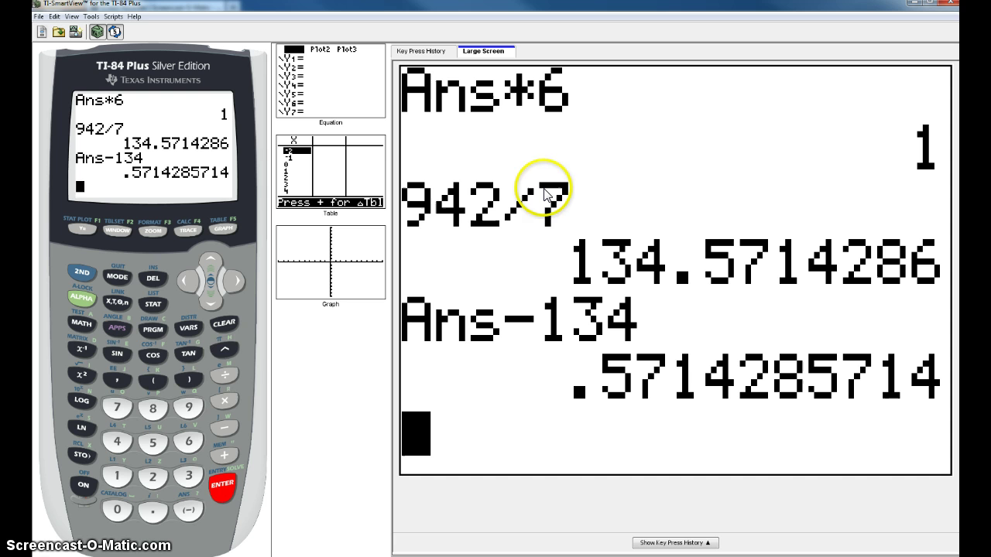
# Step: Multiply the fractional part by 7 to get remainder 4
pyautogui.click(225, 400)
pyautogui.click(114, 410)
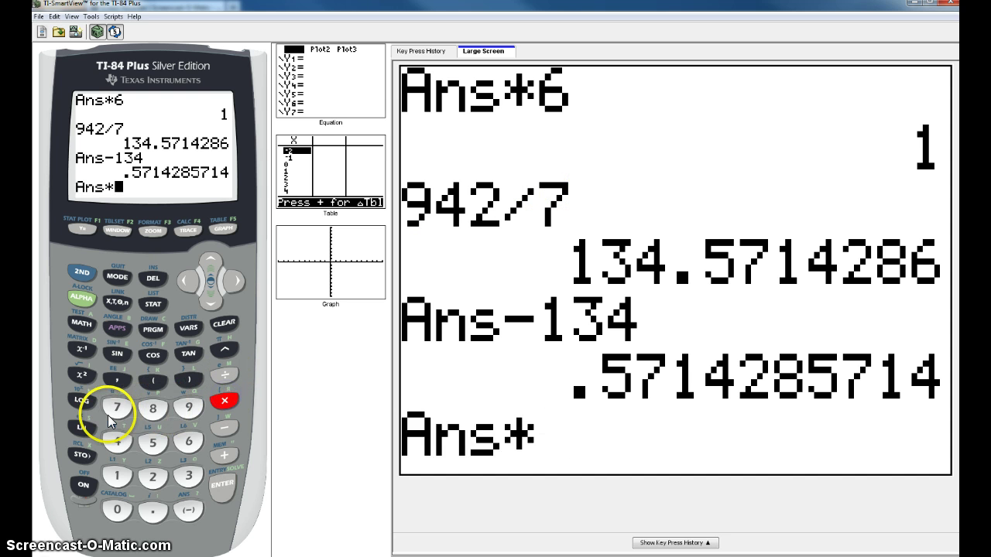
pyautogui.click(224, 486)
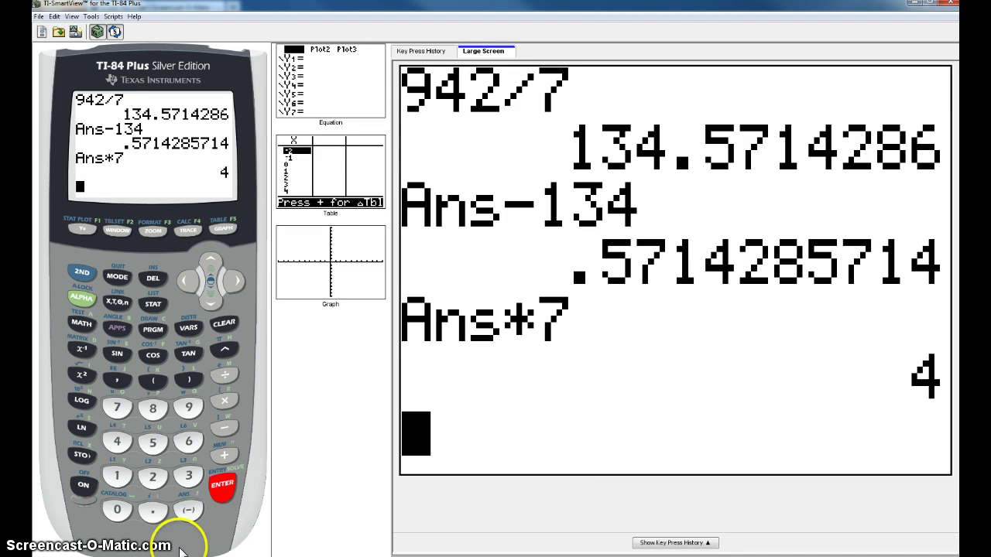
# Step: Compute 4427 ÷ 6 to get 737.8333333
pyautogui.click(120, 442)
pyautogui.click(120, 442)
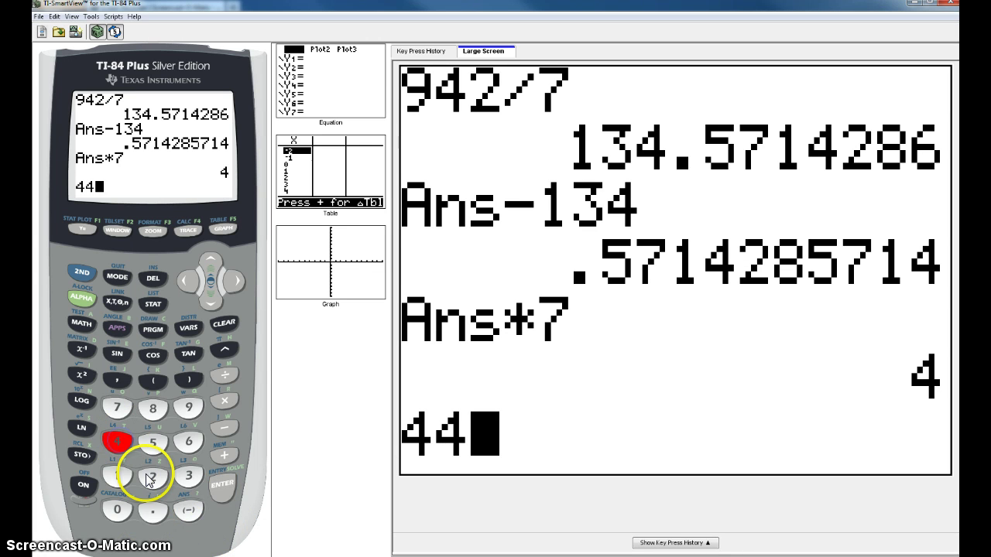
pyautogui.click(153, 477)
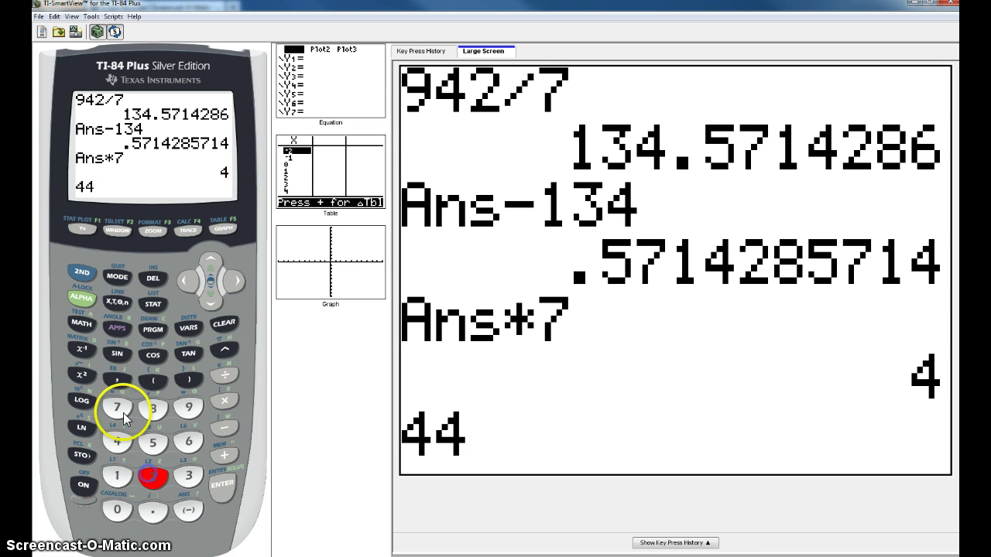
pyautogui.click(225, 376)
pyautogui.click(222, 486)
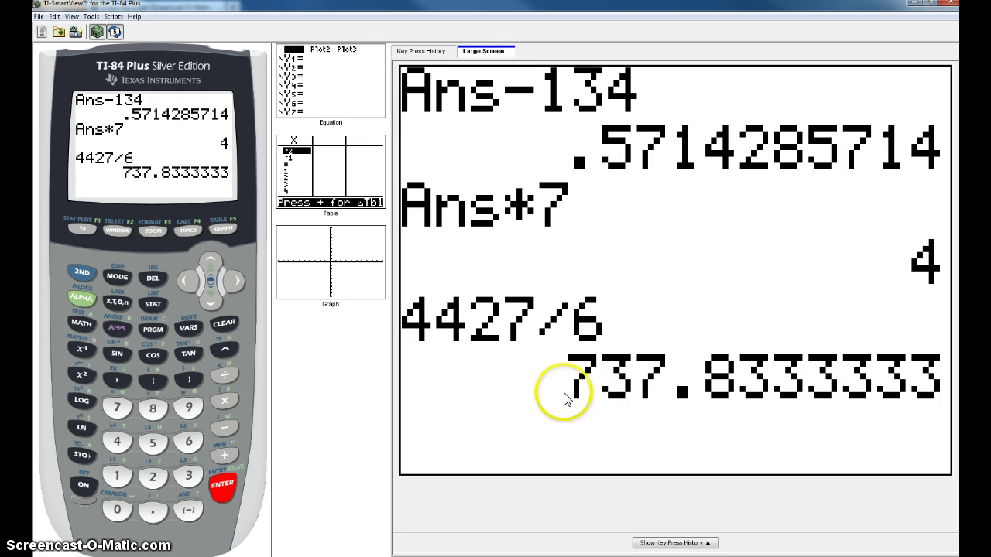
# Step: Subtract the whole part 737 from the answer to leave .8333333333
pyautogui.click(226, 428)
pyautogui.click(116, 407)
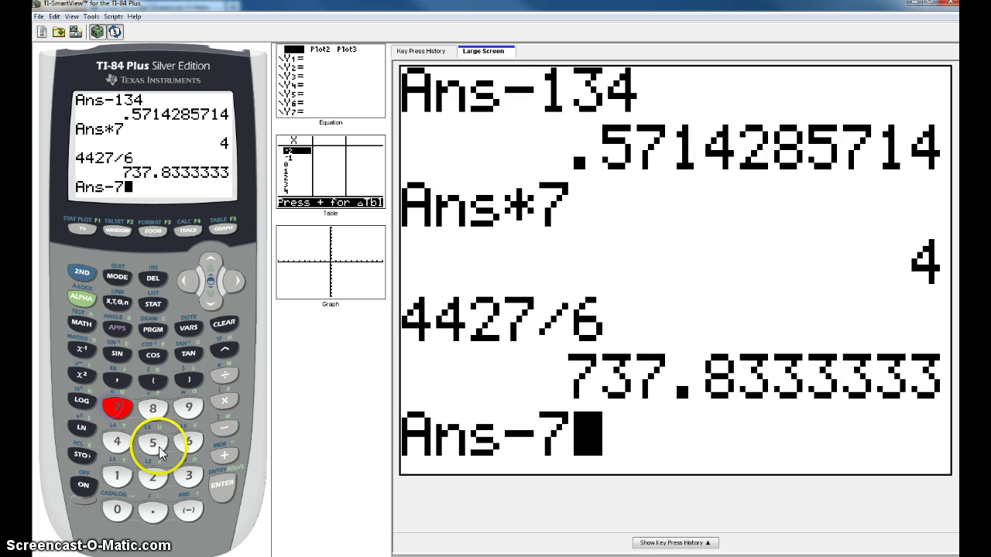
pyautogui.click(192, 475)
pyautogui.click(122, 408)
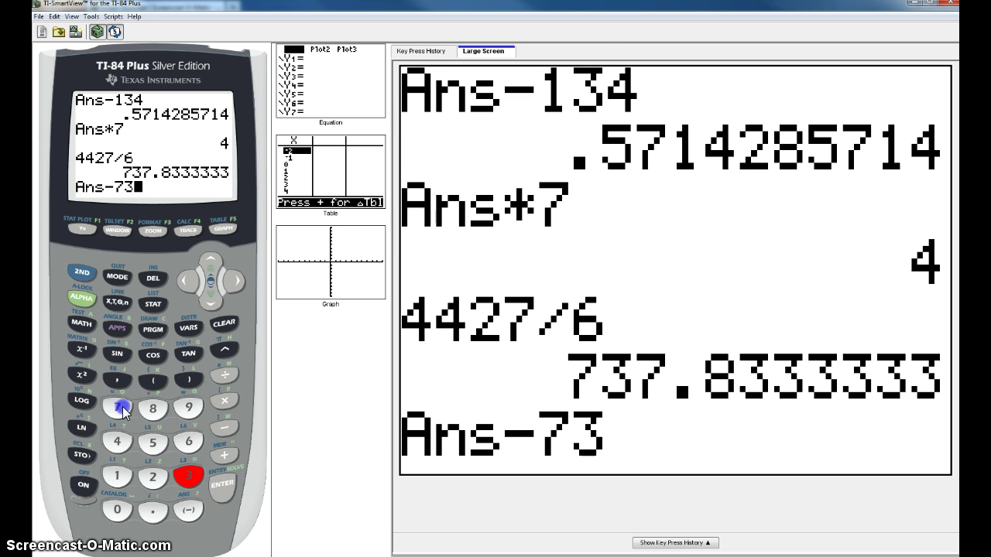
pyautogui.click(221, 485)
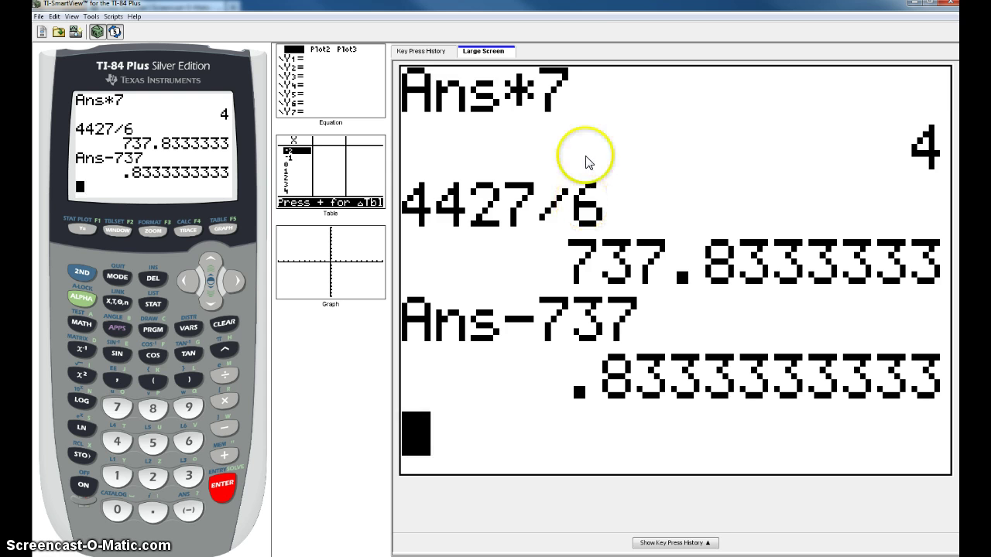
# Step: Multiply the fractional part by 6 to get remainder 5
pyautogui.click(225, 404)
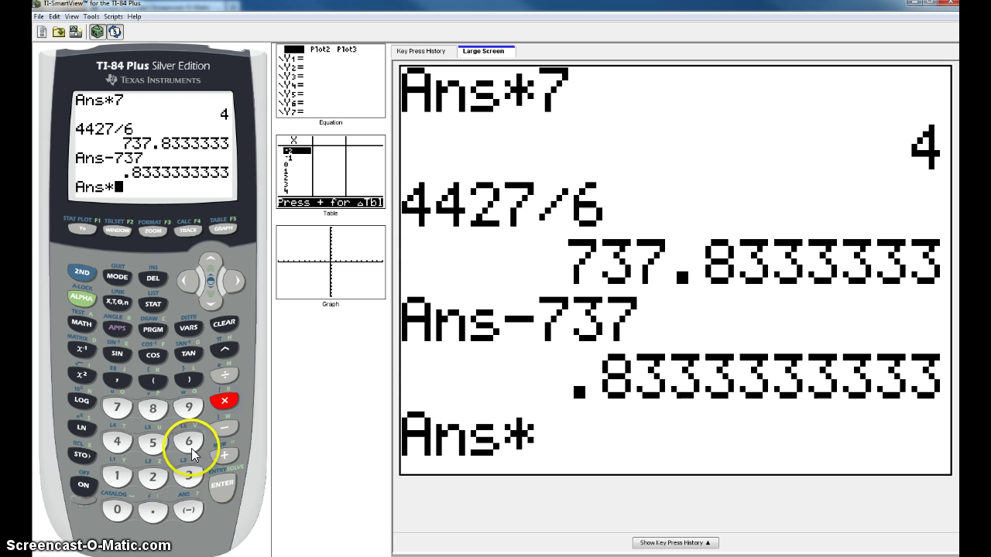
pyautogui.click(189, 443)
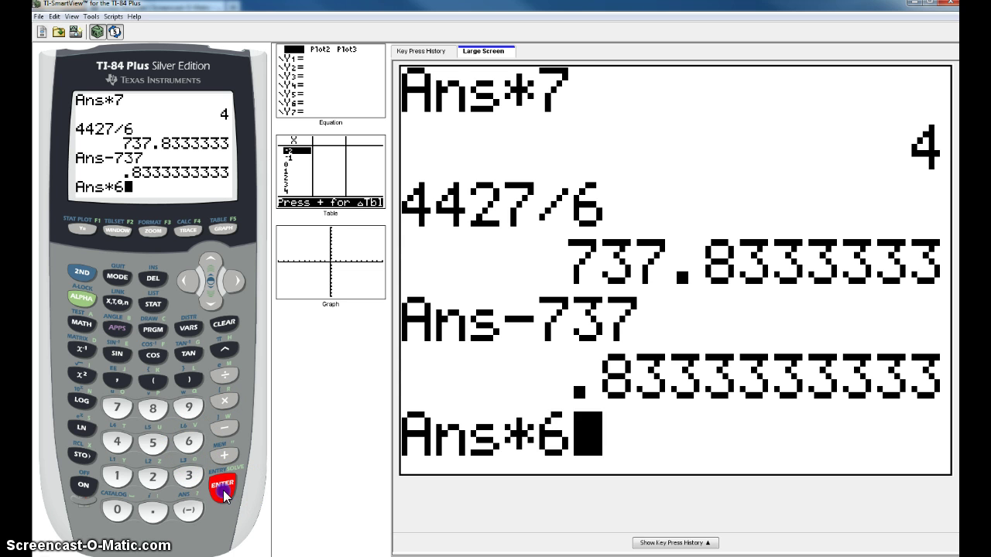
pyautogui.click(222, 486)
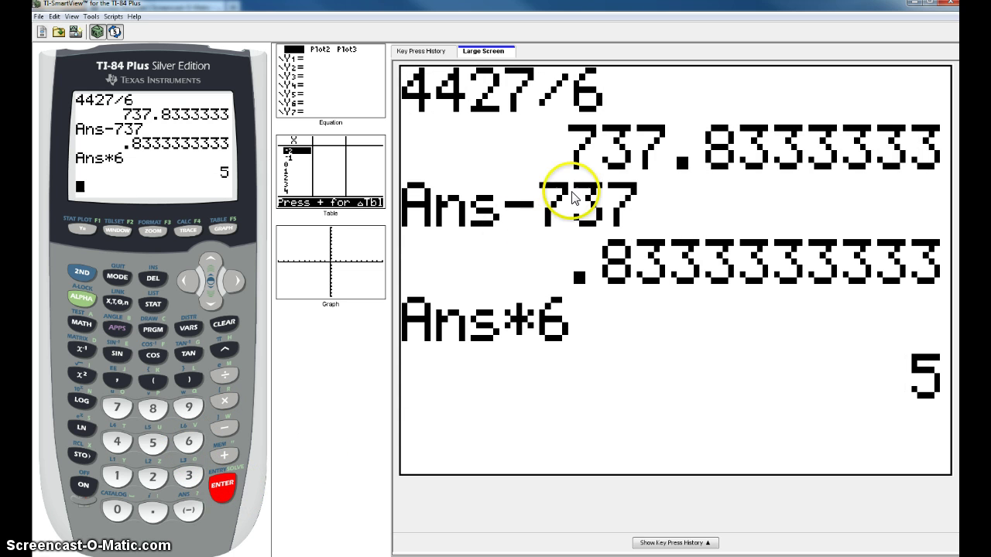